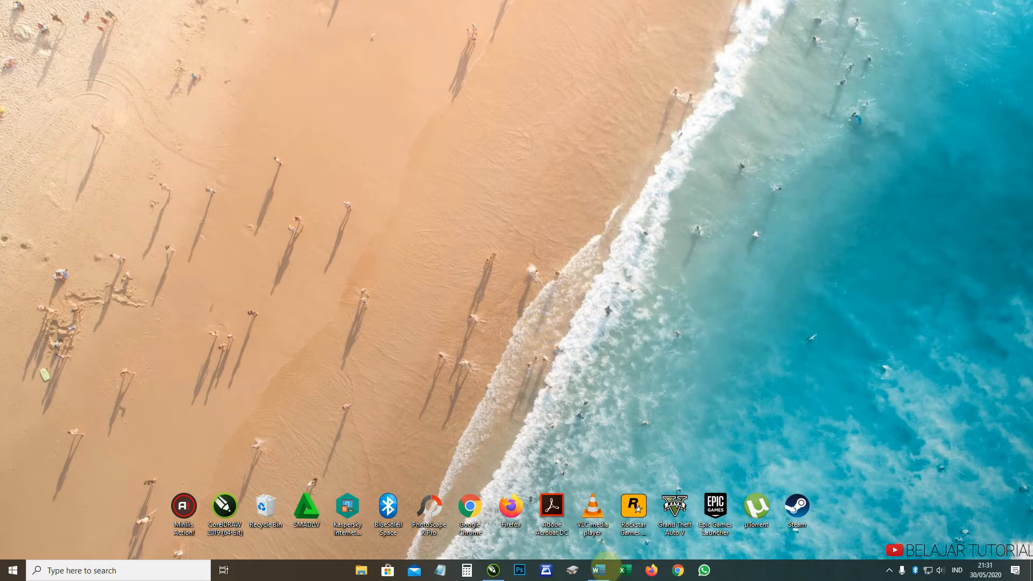
# Switch to the job application letter in Word and line up the Nama colon with the Tempat Tanggal Lahir colon using tabs
pyautogui.click(598, 570)
pyautogui.scroll(1, 452, 382)
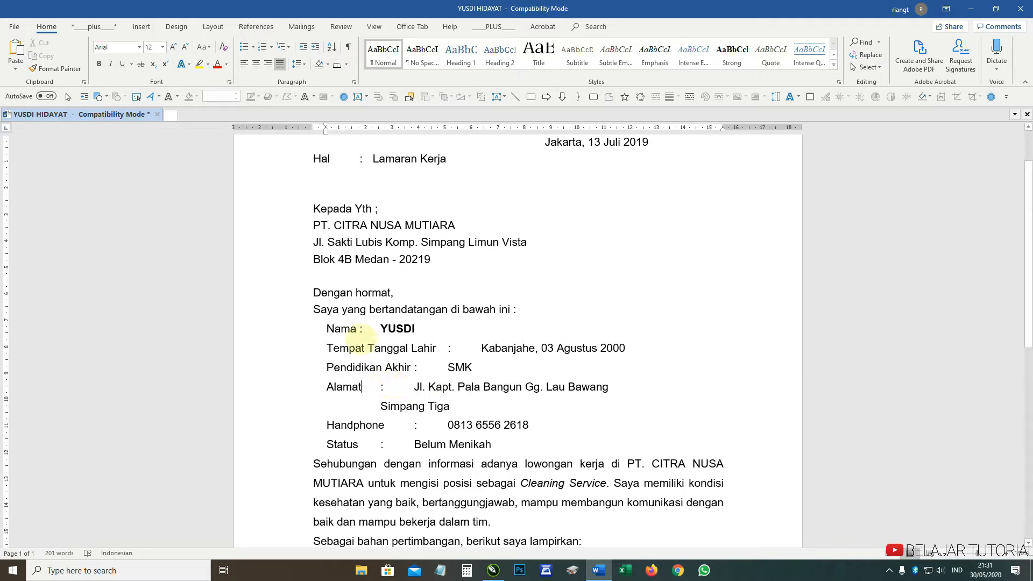
pyautogui.click(360, 331)
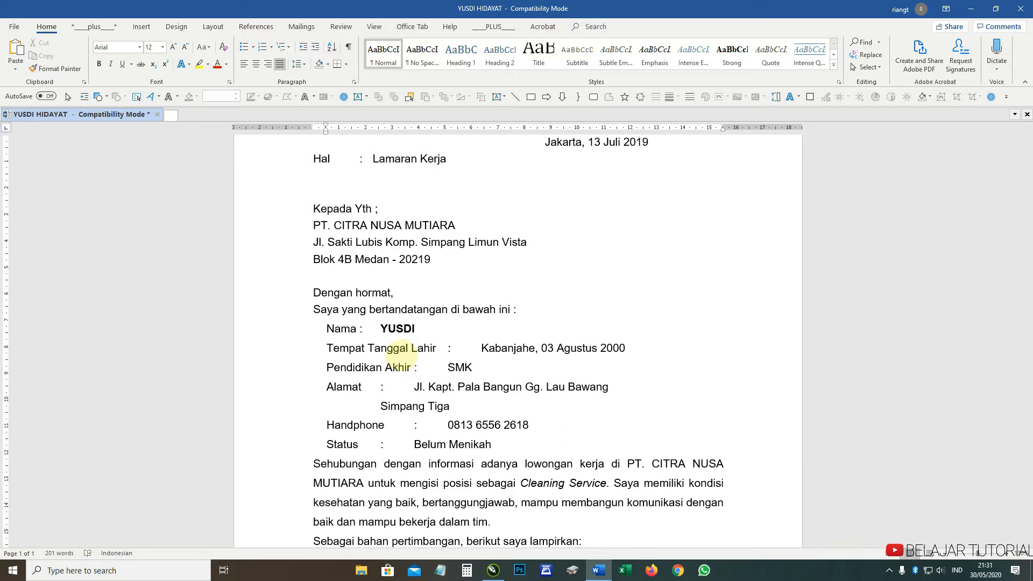
pyautogui.press('Tab')
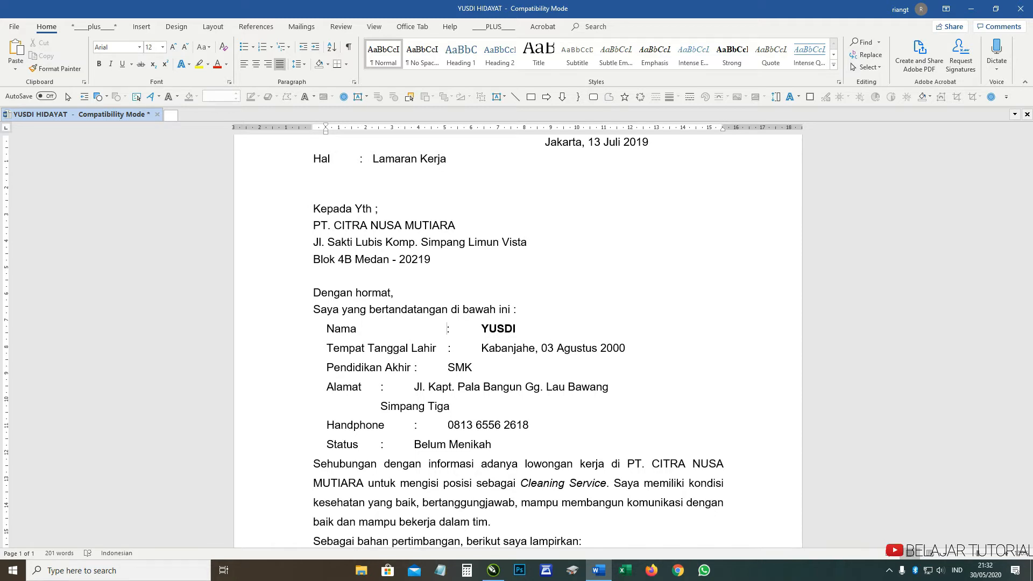
# Remove the spacing before the colon on the Tempat Tanggal Lahir line and reinsert it as a tab
pyautogui.press('BackSpace')
pyautogui.press('BackSpace')
pyautogui.press('BackSpace')
pyautogui.press('BackSpace')
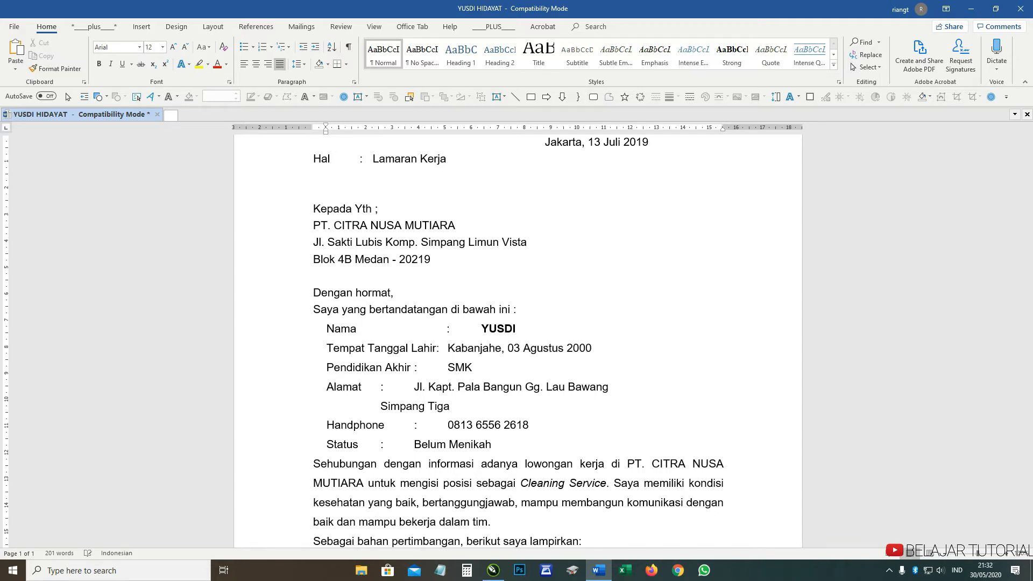
pyautogui.press('Tab')
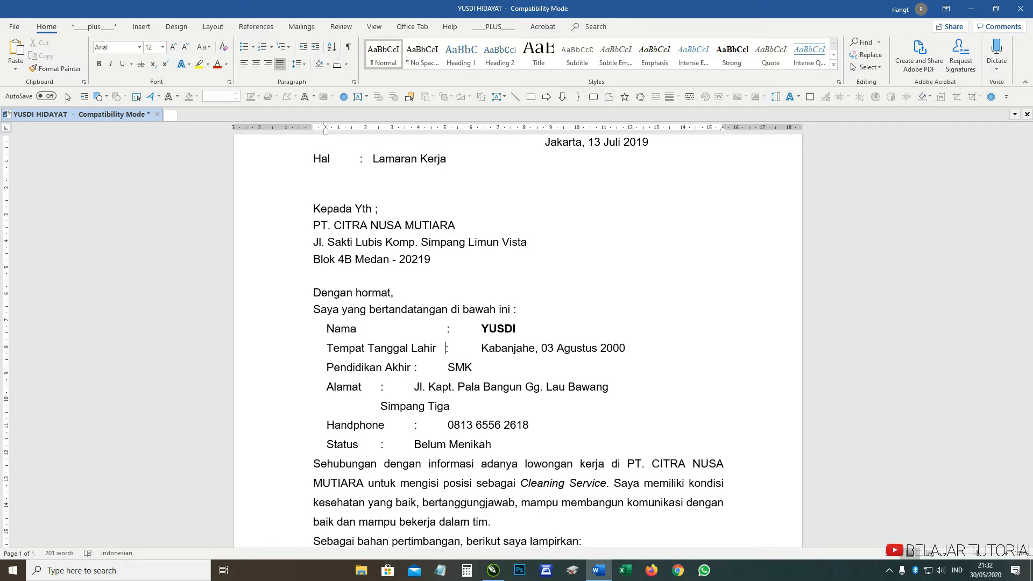
# Line up the Pendidikan Akhir and Alamat colons with the lines above, replacing the gap after Alamat with tabs
pyautogui.press('Left')
pyautogui.click(380, 387)
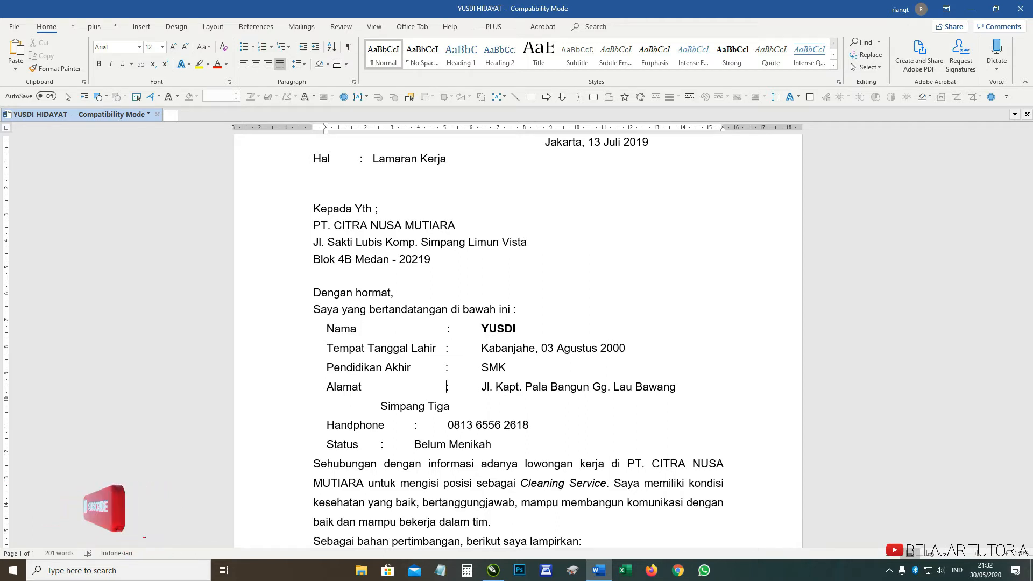
pyautogui.hotkey('shift', 'Left')
pyautogui.hotkey('shift', 'Left')
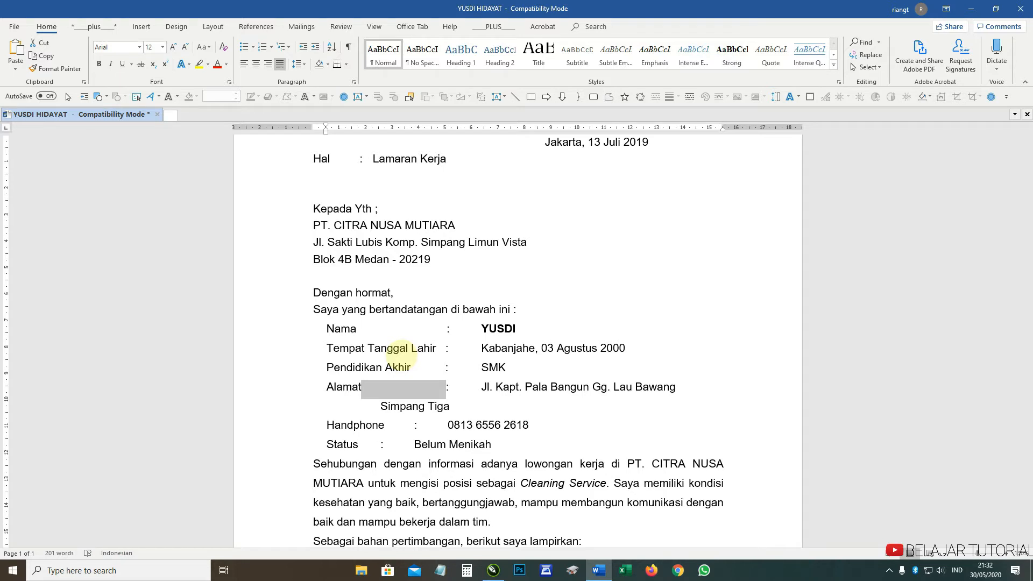
pyautogui.press('Tab')
pyautogui.press('Tab')
pyautogui.press('Tab')
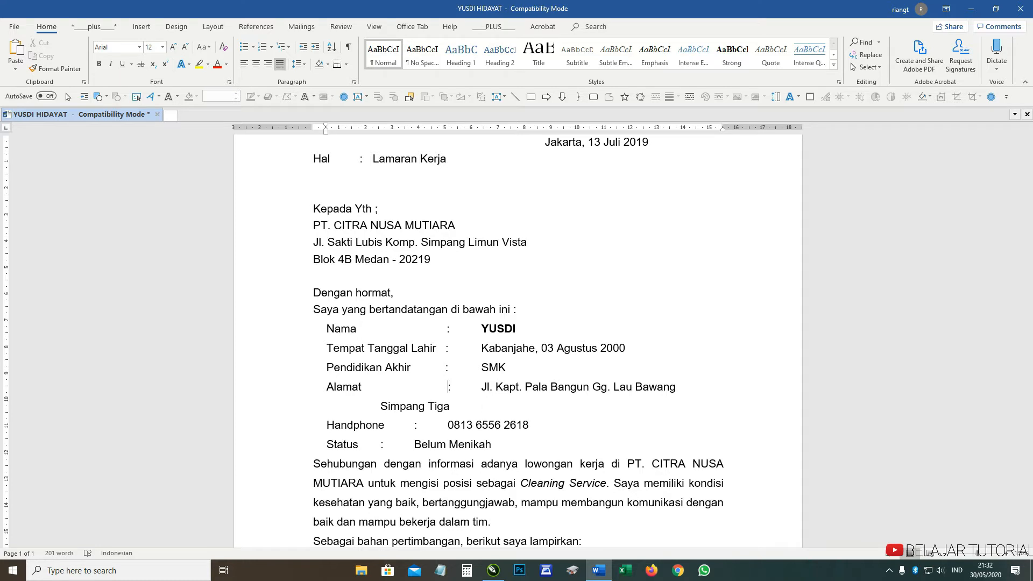
# Replace the gaps before the colons on the Pendidikan Akhir and Tempat Tanggal Lahir lines with tabs
pyautogui.press('Up')
pyautogui.hotkey('ctrl', 'shift', 'Left')
pyautogui.hotkey('ctrl', 'shift', 'Left')
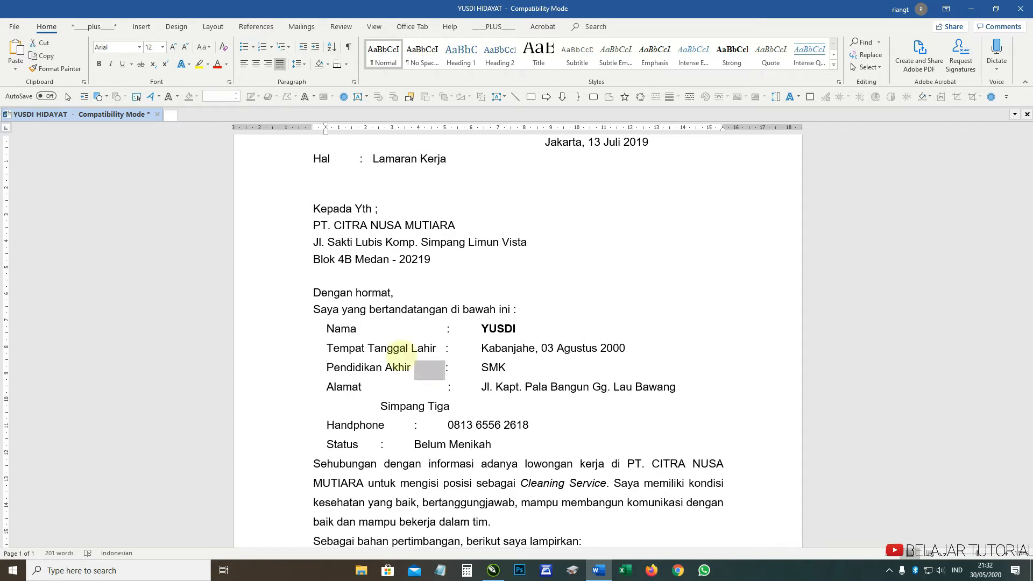
pyautogui.press('Tab')
pyautogui.press('Up')
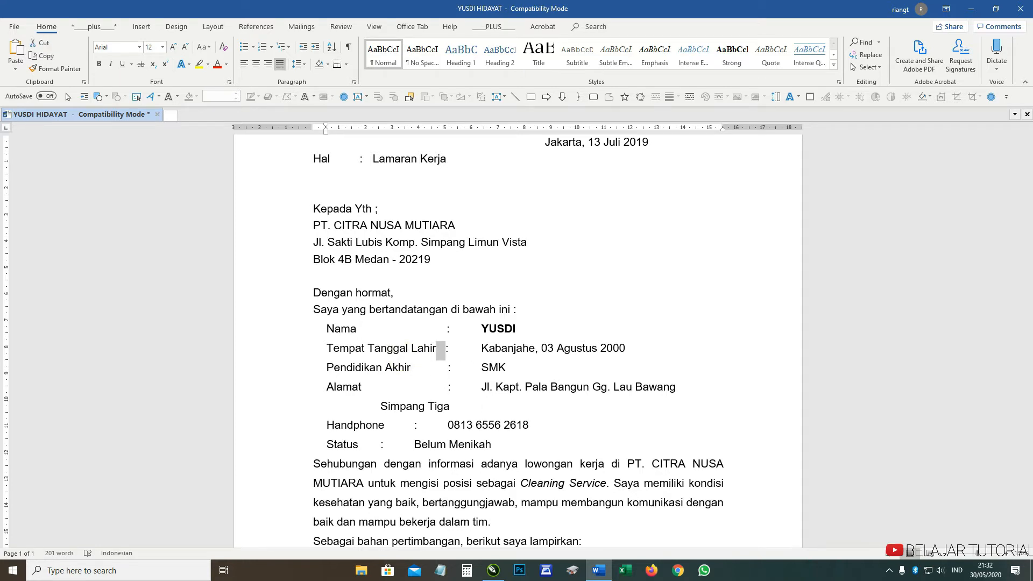
pyautogui.hotkey('ctrl', 'shift', 'Left')
# Replace the gap between Nama and its colon with a run of tabs
pyautogui.hotkey('shift', 'Right')
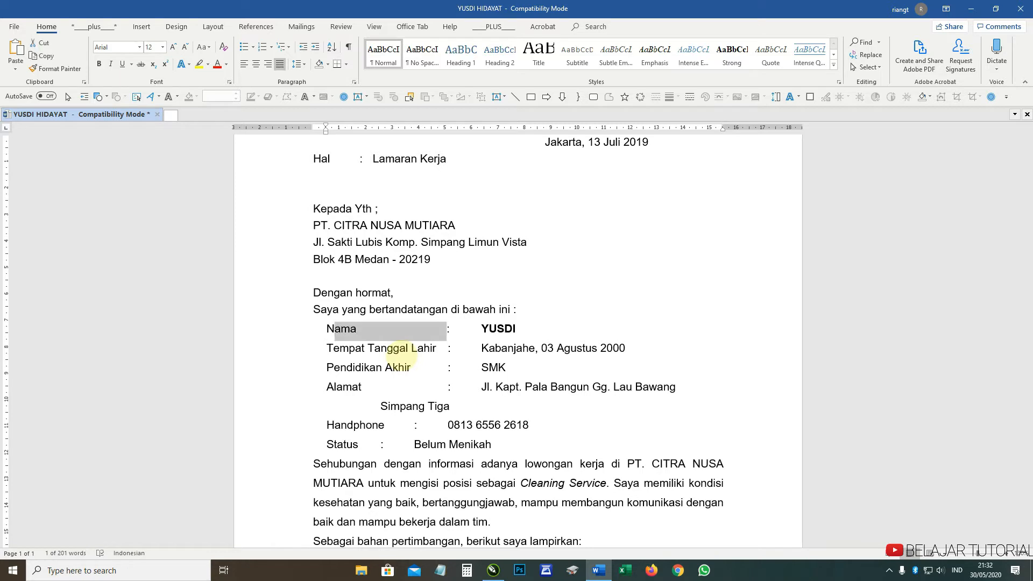
pyautogui.hotkey('shift', 'Right')
pyautogui.hotkey('shift', 'Right')
pyautogui.hotkey('shift', 'Right')
pyautogui.press('Tab')
pyautogui.press('Tab')
pyautogui.press('Tab')
pyautogui.press('Tab')
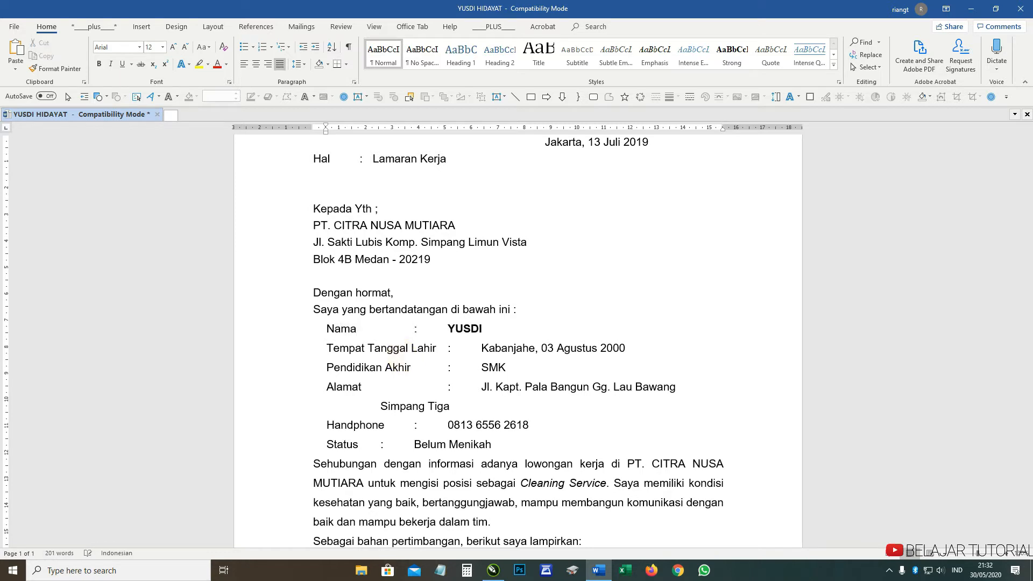
pyautogui.press('Tab')
pyautogui.press('Tab')
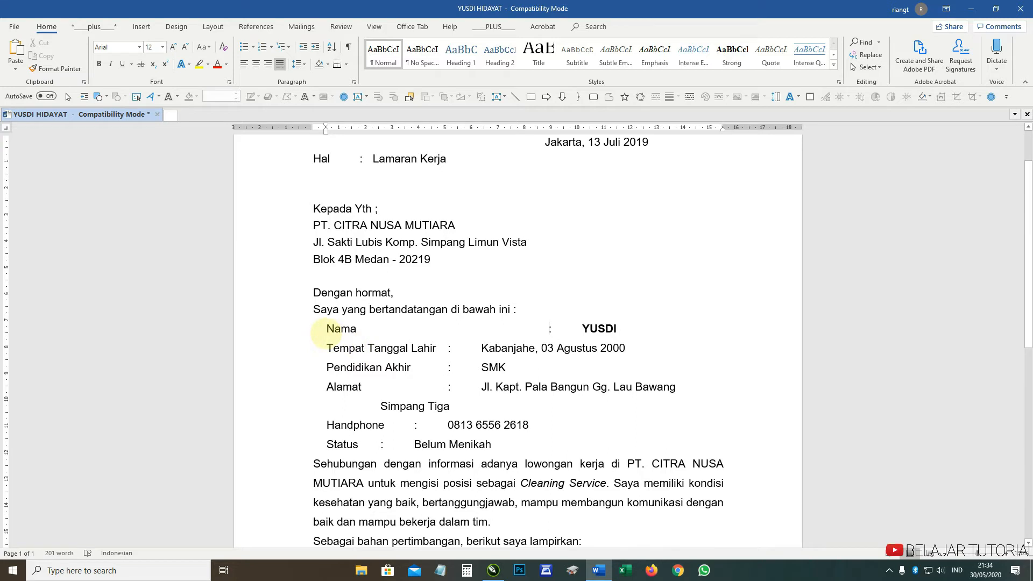
# Select the identity lines and cycle the ruler's tab stop type around to left tab
pyautogui.moveTo(326, 330); pyautogui.dragTo(448, 444)
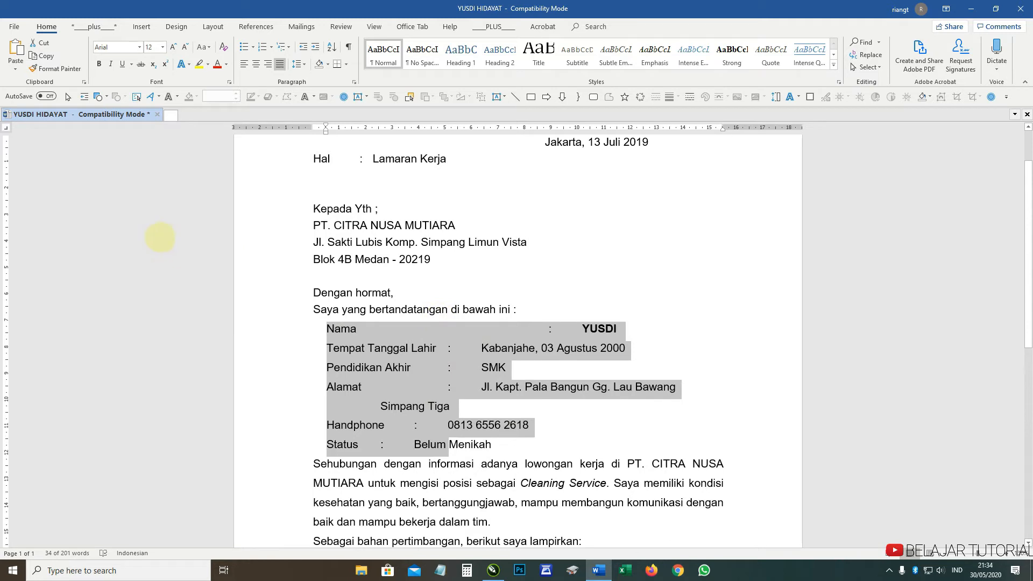
pyautogui.click(6, 128)
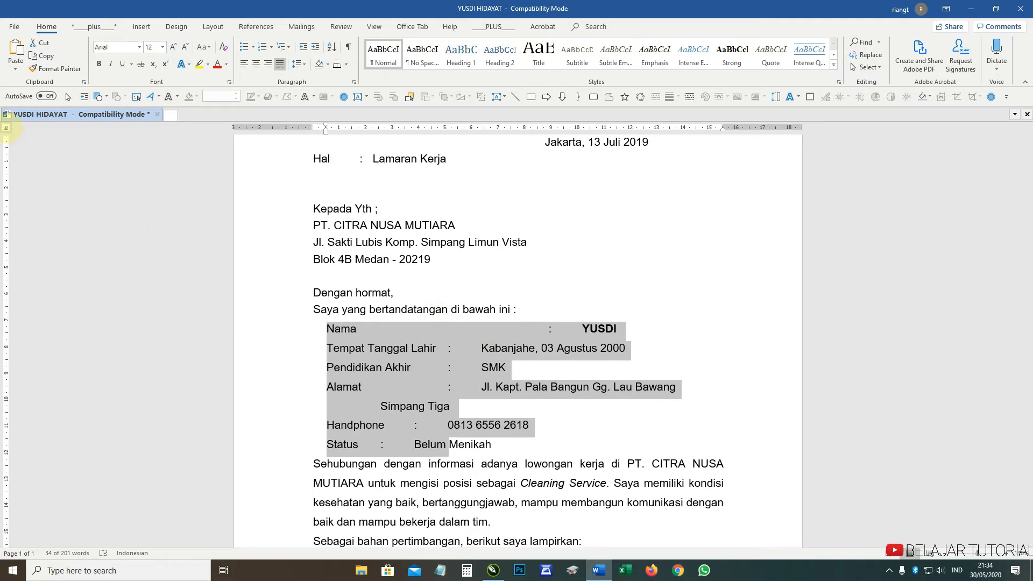
pyautogui.click(6, 128)
pyautogui.click(6, 127)
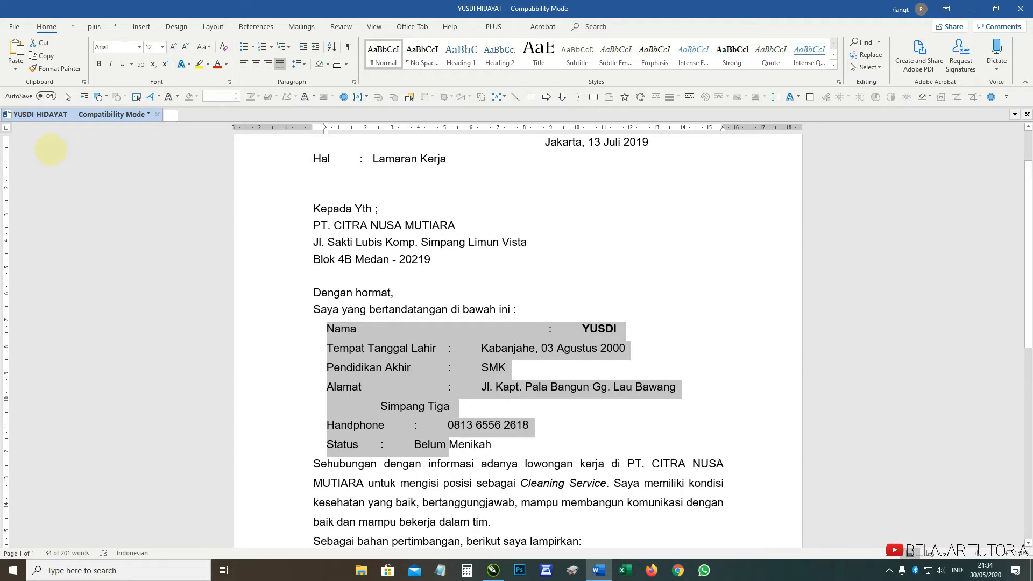
pyautogui.click(6, 127)
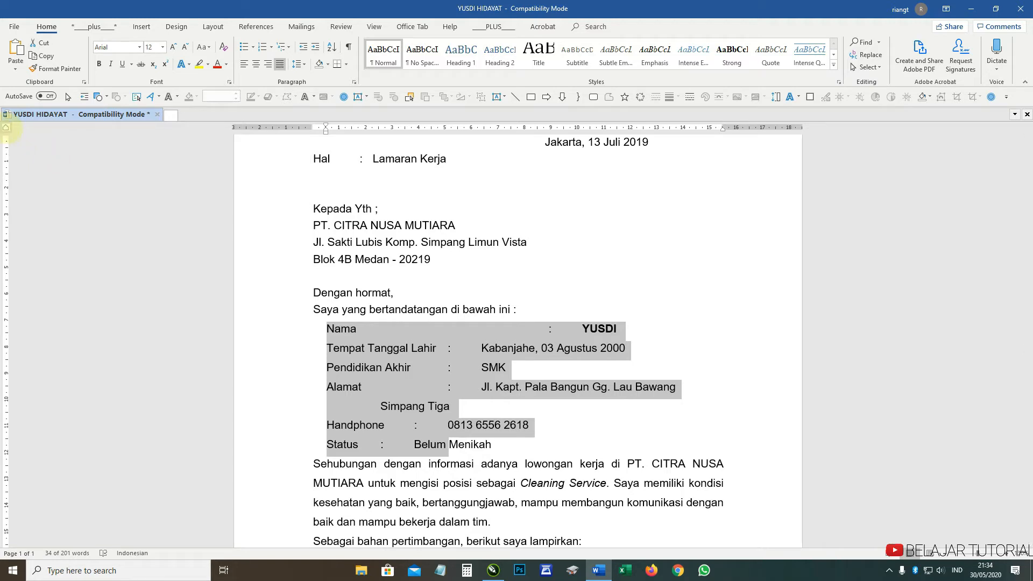
pyautogui.click(6, 128)
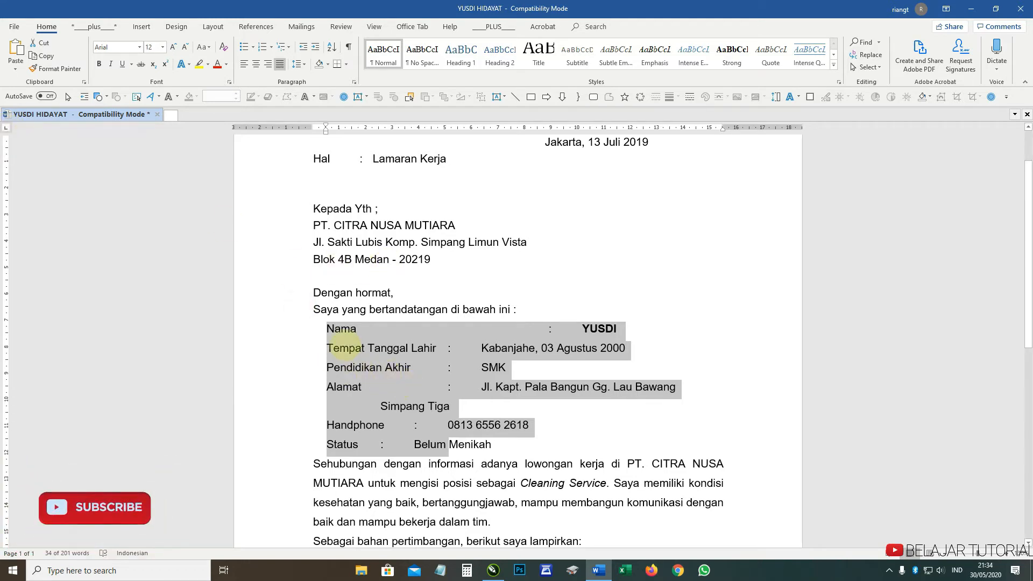
# Reselect the lines from Nama to Status and place left tab stops at the 5.5 and 6 marks on the ruler
pyautogui.click(334, 329)
pyautogui.moveTo(326, 329); pyautogui.dragTo(462, 440)
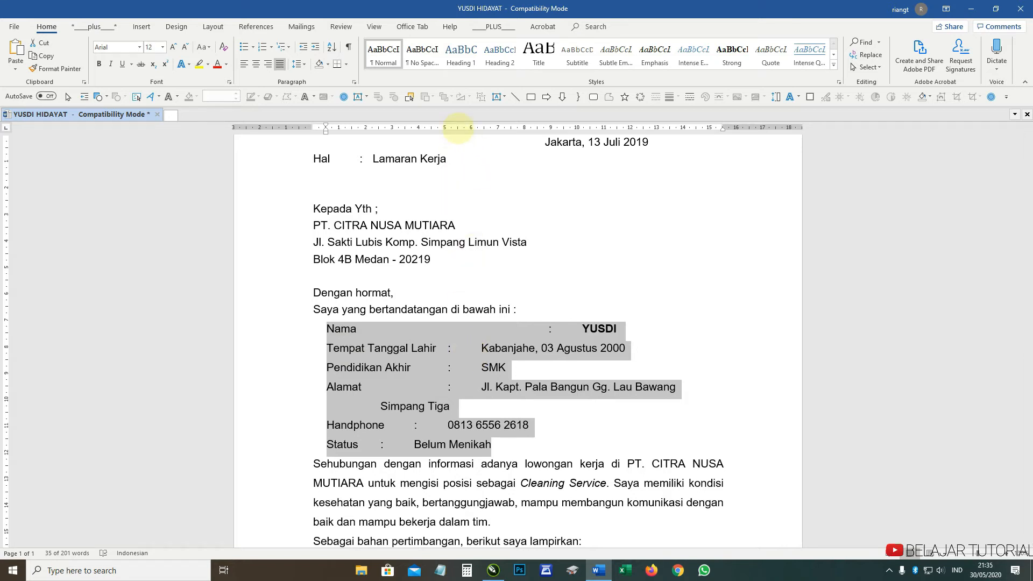
pyautogui.click(458, 128)
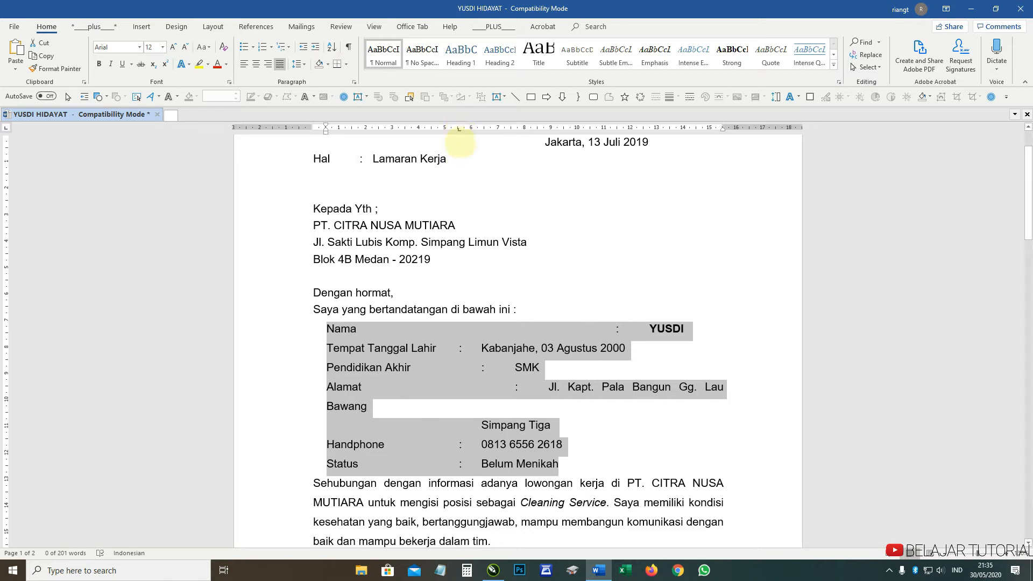
pyautogui.click(459, 129)
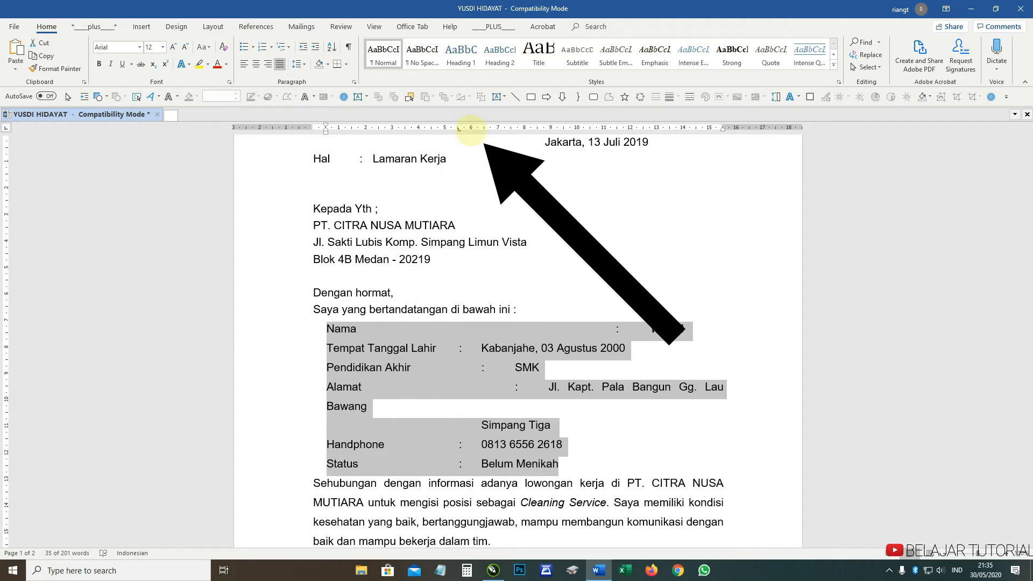
pyautogui.click(471, 129)
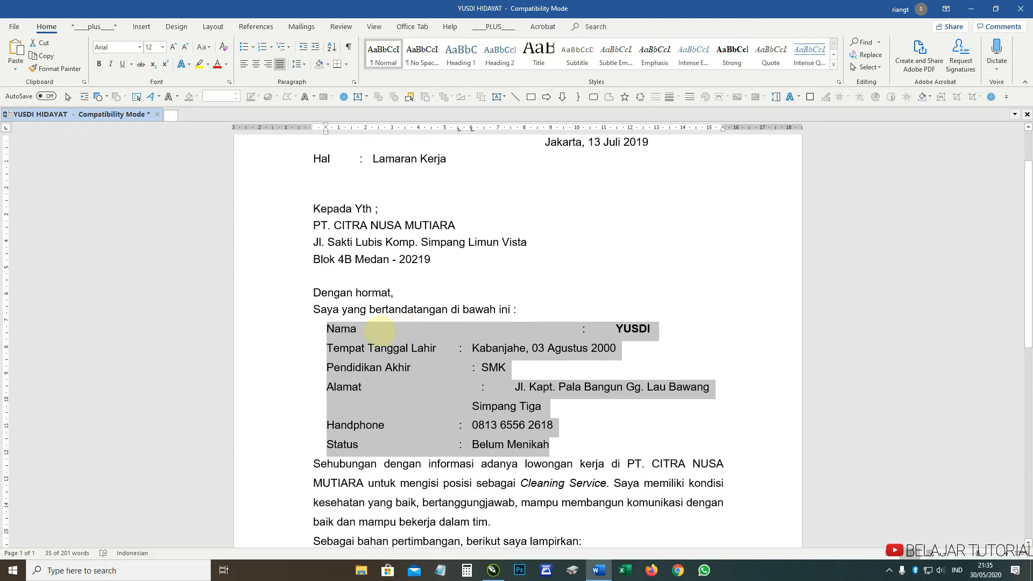
# Clear the extra tabs on the Nama line, leaving one tab before the colon and one after it
pyautogui.click(380, 330)
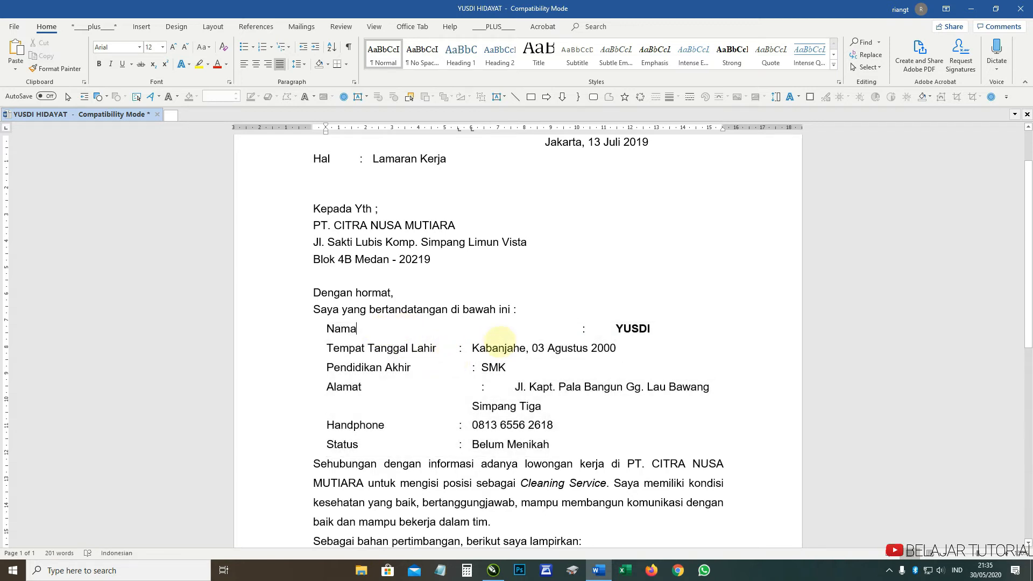
pyautogui.press('Delete')
pyautogui.press('Delete')
pyautogui.press('Delete')
pyautogui.press('Delete')
pyautogui.press('Delete')
pyautogui.press('Delete')
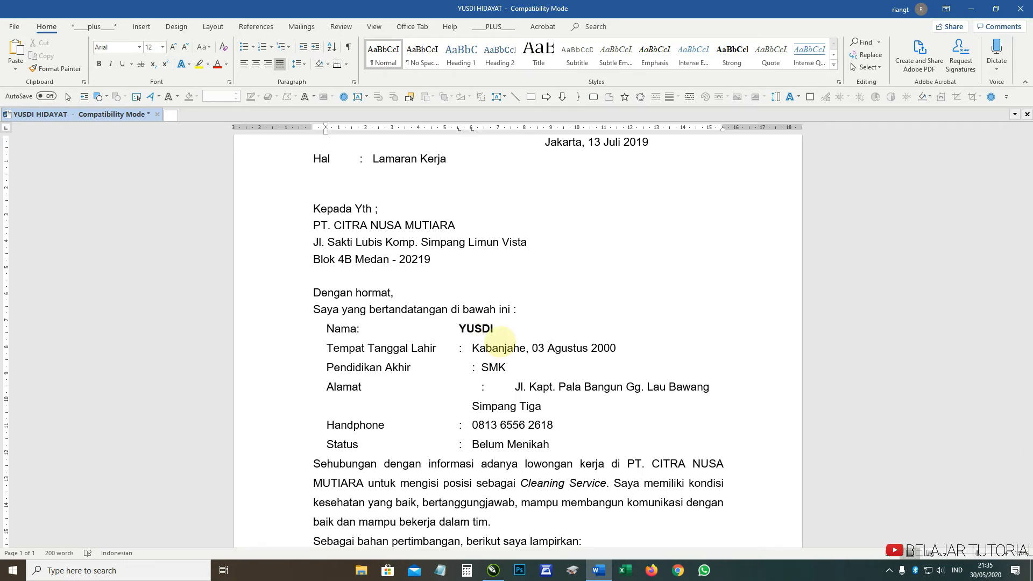
pyautogui.press('Tab')
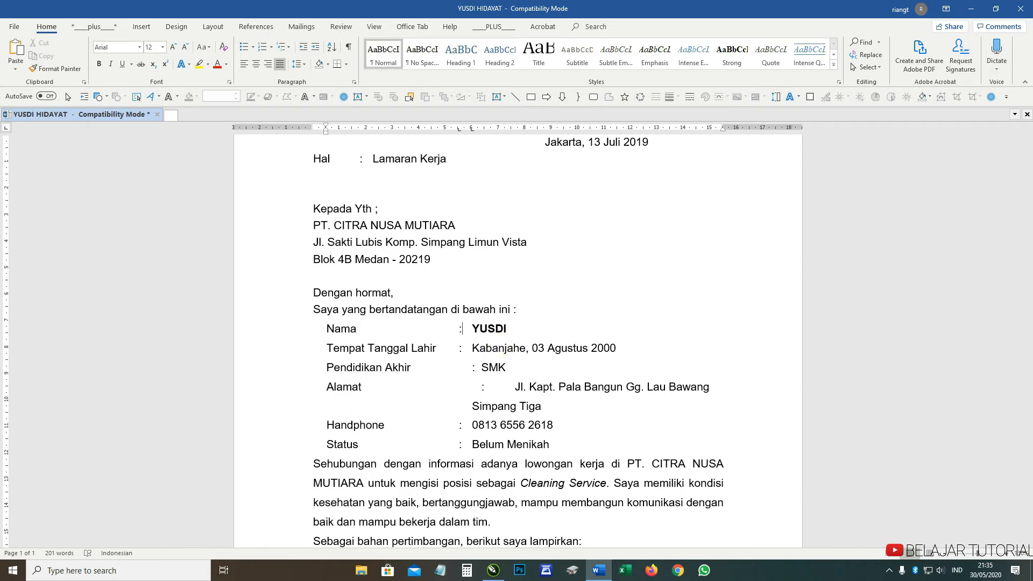
pyautogui.press('Delete')
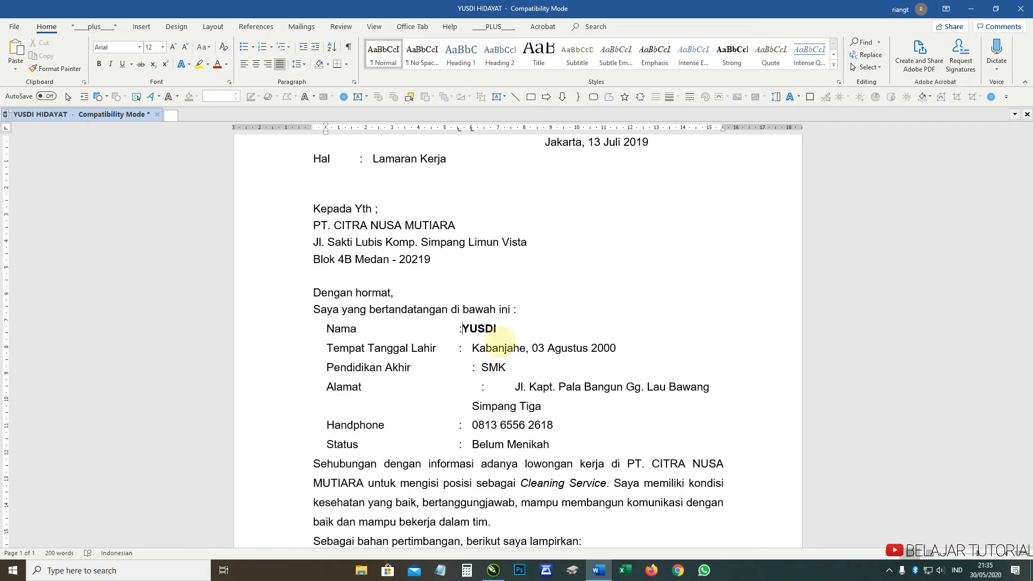
pyautogui.press('Tab')
# Replace the spacing on both sides of the Tempat Tanggal Lahir colon with single tabs
pyautogui.press('Down')
pyautogui.press('Left')
pyautogui.press('BackSpace')
pyautogui.press('Tab')
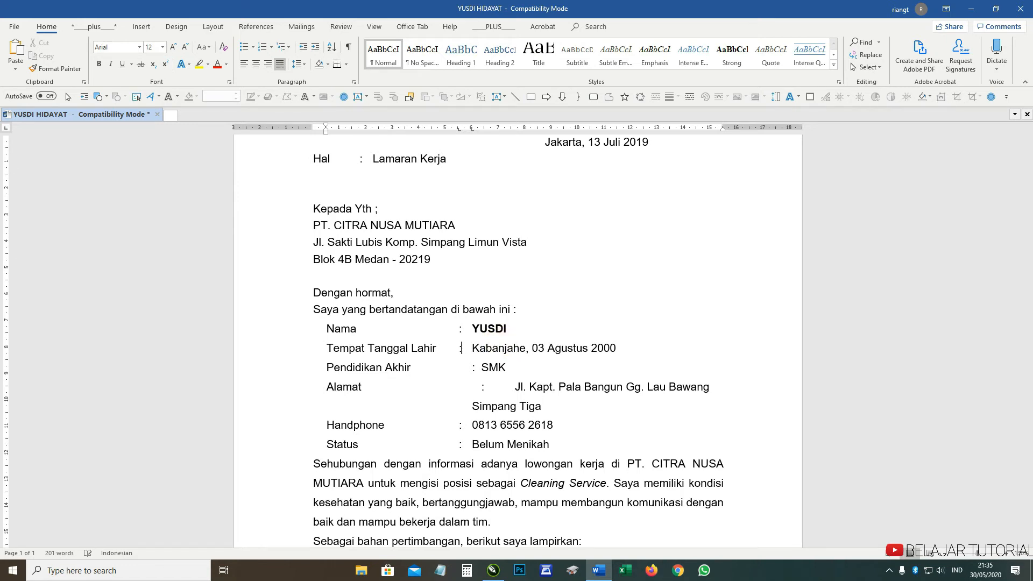
pyautogui.press('Right')
pyautogui.press('Delete')
pyautogui.press('Tab')
# Remove the extra spacing on the Pendidikan Akhir line and align its colon and value with single tabs
pyautogui.press('Down')
pyautogui.press('BackSpace')
pyautogui.press('Right')
pyautogui.press('Right')
pyautogui.press('BackSpace')
pyautogui.press('Tab')
pyautogui.press('Right')
pyautogui.press('Delete')
pyautogui.press('Tab')
# Delete the surplus tabs before the Alamat colon and put a single tab between the colon and the address
pyautogui.press('Left')
pyautogui.press('BackSpace')
pyautogui.press('BackSpace')
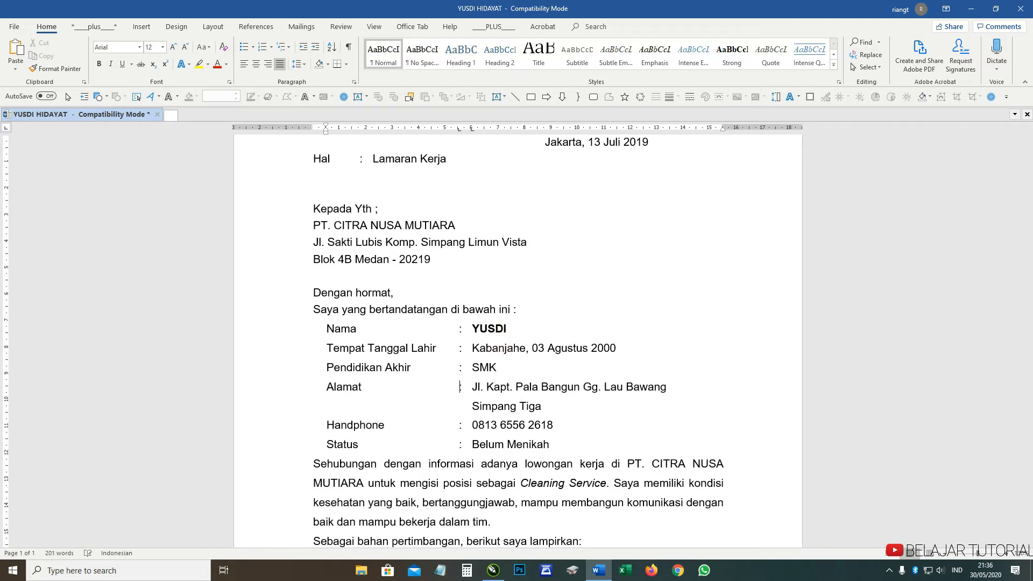
pyautogui.press('Right')
pyautogui.press('Delete')
pyautogui.press('Tab')
# Replace the spacing around the colons on the Handphone and Status lines with single tabs
pyautogui.press('Left')
pyautogui.press('Left')
pyautogui.press('BackSpace')
pyautogui.press('Tab')
pyautogui.press('BackSpace')
pyautogui.press('Tab')
pyautogui.press('Right')
pyautogui.press('Delete')
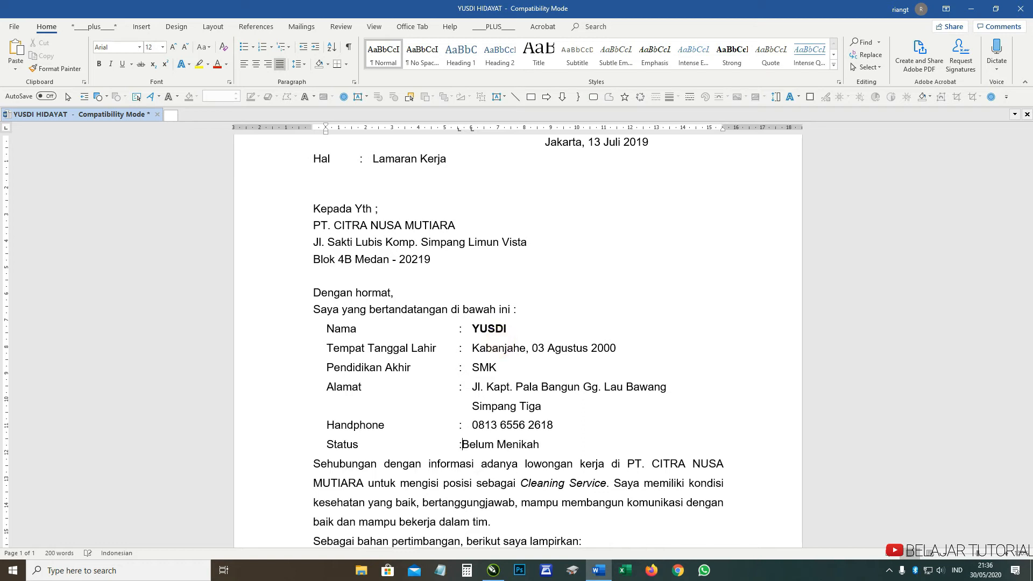
pyautogui.press('Tab')
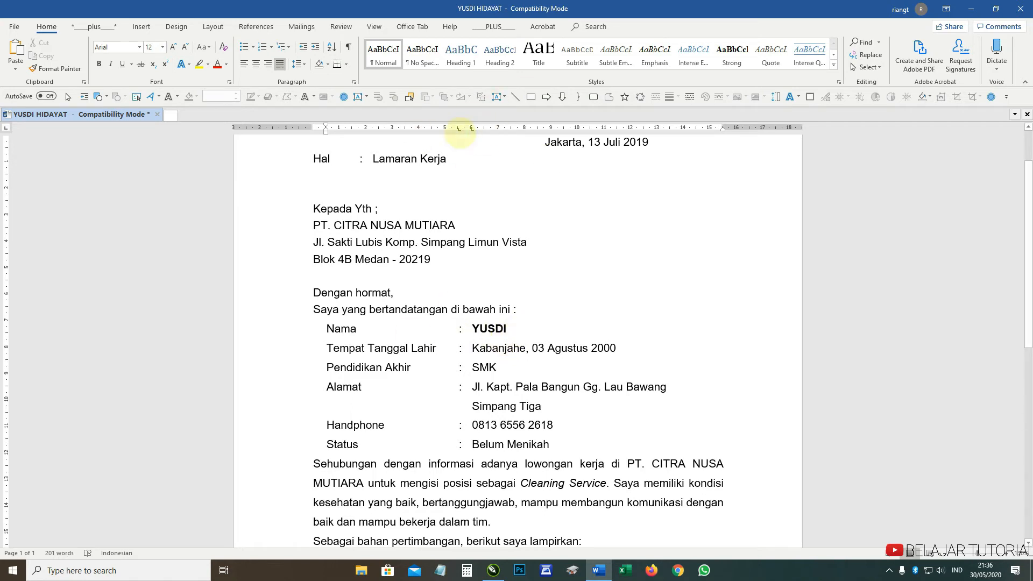
# Shift the tab stops of the identity lines from Nama to Status to 5 cm for the colons and 5.5 cm for the values
pyautogui.moveTo(326, 328); pyautogui.dragTo(509, 386)
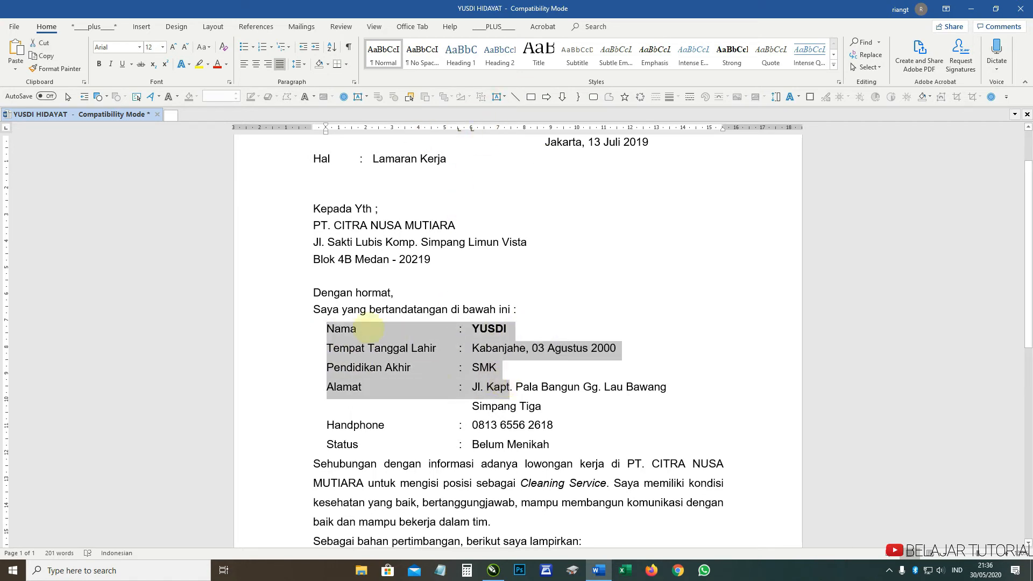
pyautogui.click(327, 328)
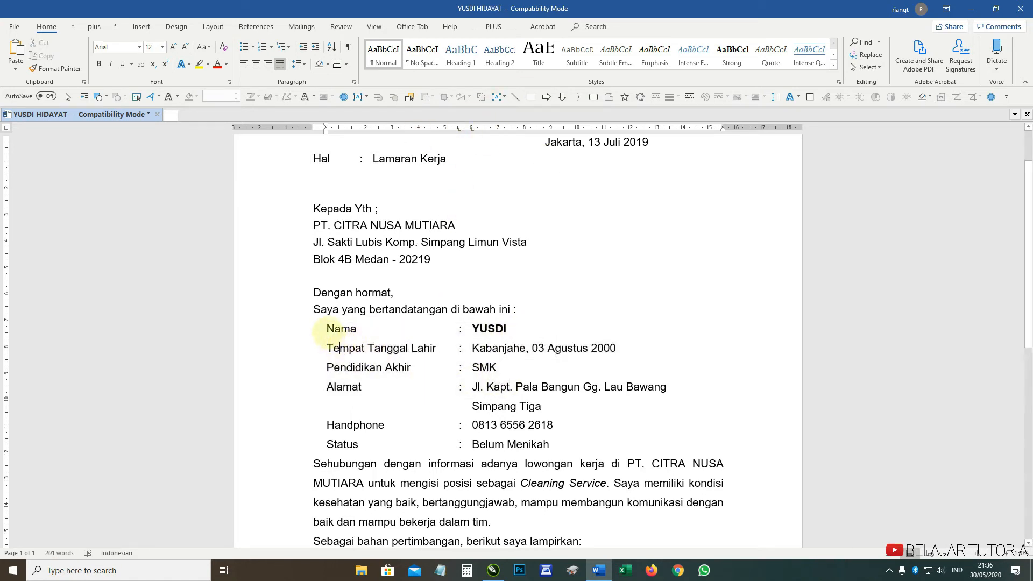
pyautogui.moveTo(327, 329); pyautogui.dragTo(496, 368)
pyautogui.moveTo(554, 409); pyautogui.dragTo(575, 444)
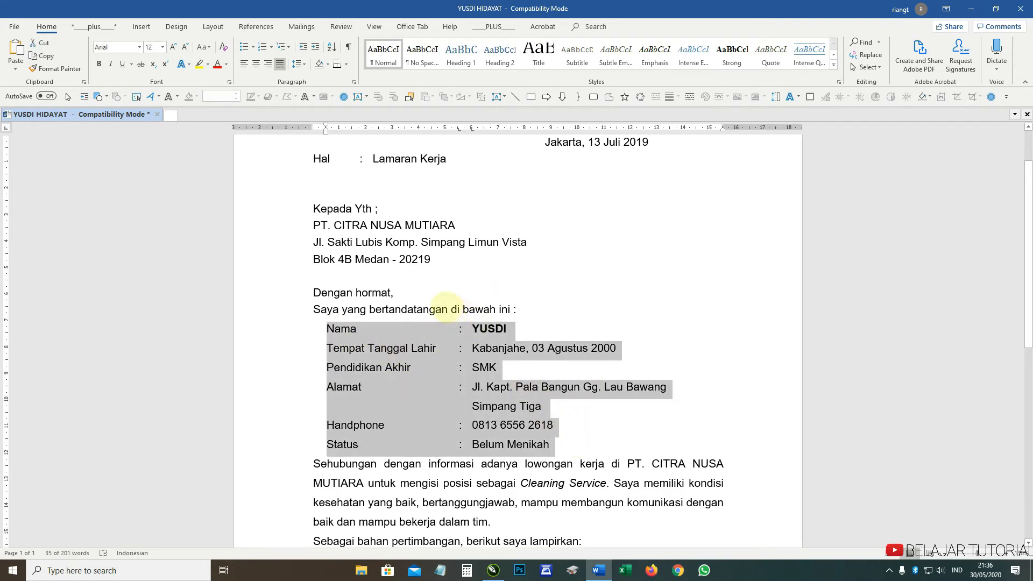
pyautogui.click(350, 328)
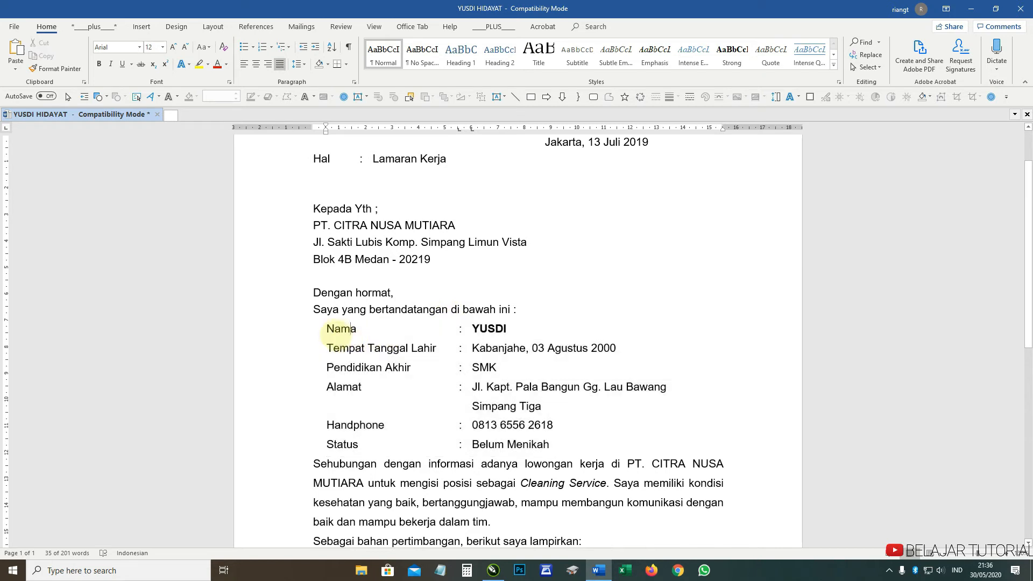
pyautogui.moveTo(351, 329); pyautogui.dragTo(563, 438)
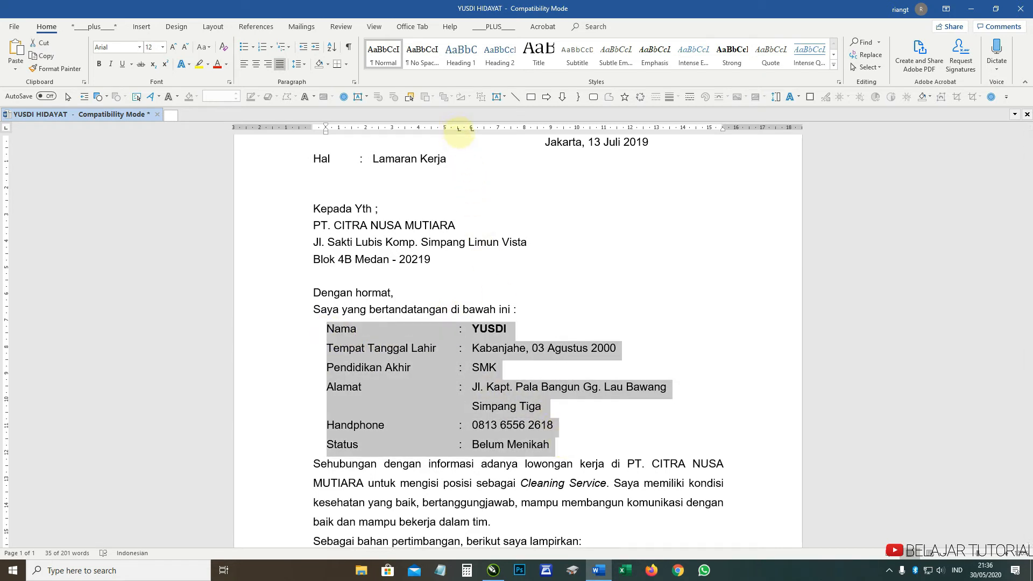
pyautogui.moveTo(458, 129)
pyautogui.mouseDown()
pyautogui.moveTo(440, 129)
pyautogui.moveTo(471, 129)
pyautogui.moveTo(458, 130)
pyautogui.mouseUp()
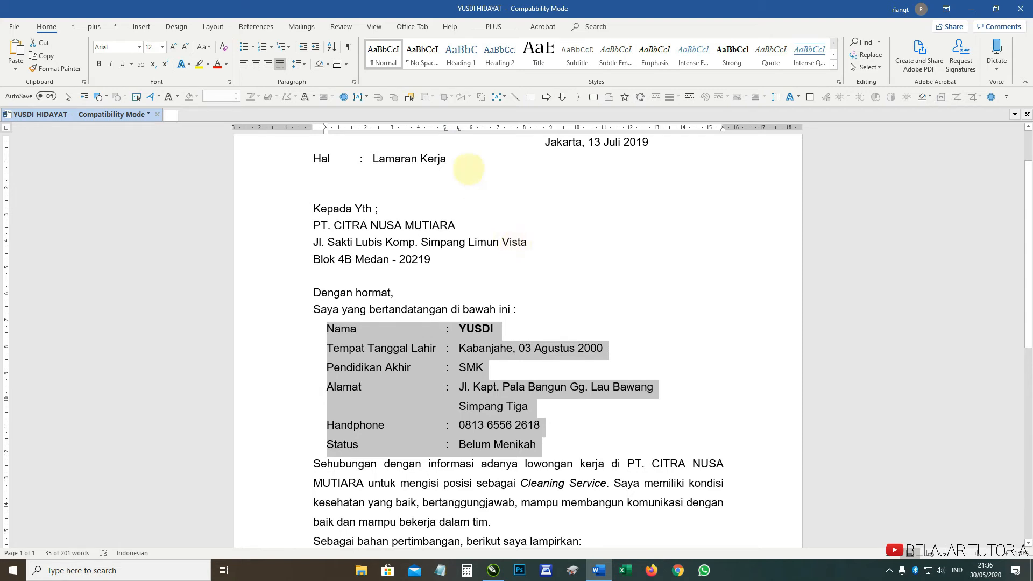
# Return the identity lines' tab stops to 5.5 cm and 6 cm, and move only the colon tab stop to about 5.25 cm
pyautogui.moveTo(445, 130)
pyautogui.mouseDown()
pyautogui.moveTo(484, 130)
pyautogui.moveTo(458, 129)
pyautogui.mouseUp()
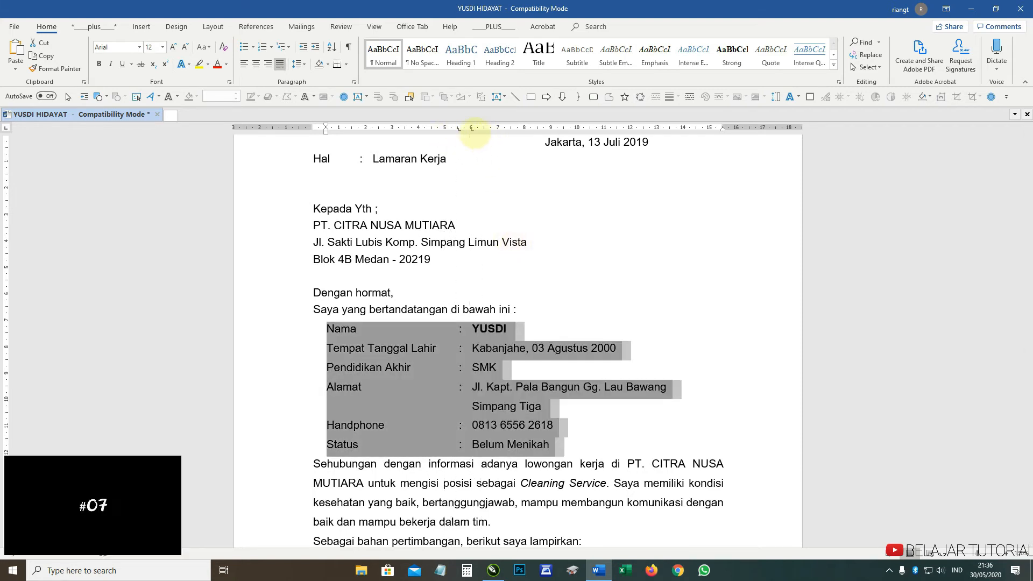
pyautogui.moveTo(458, 129); pyautogui.dragTo(454, 129)
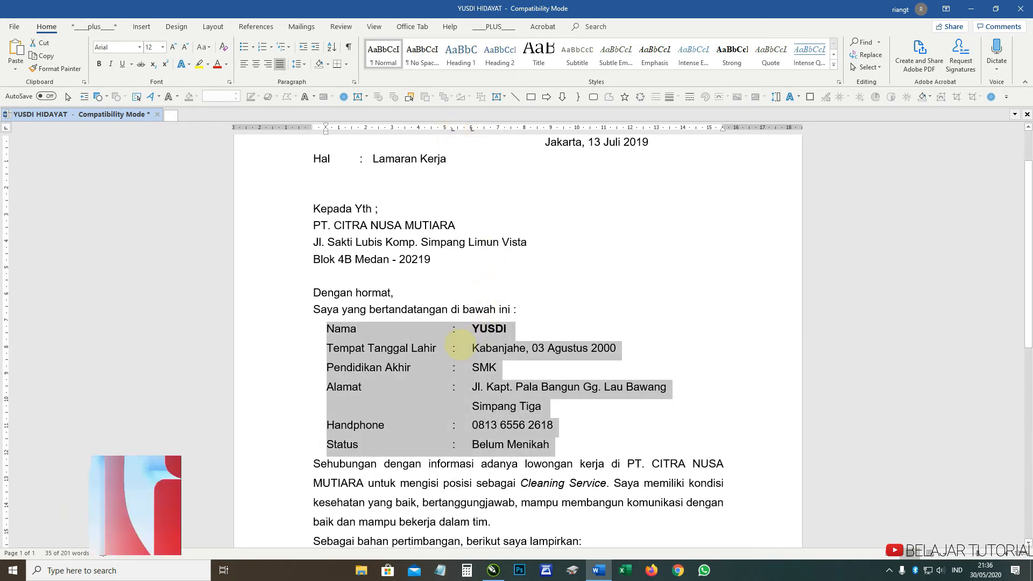
pyautogui.click(471, 351)
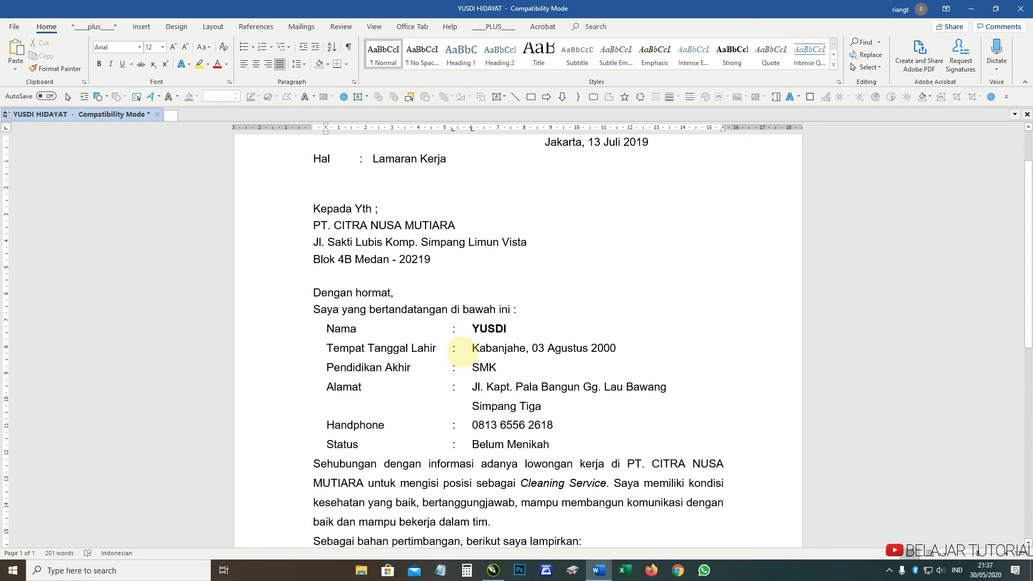
# Move the colon tab stop to 5 cm and the value tab stop to 5.5 cm for all identity lines, Nama through Status
pyautogui.moveTo(329, 330); pyautogui.dragTo(490, 430)
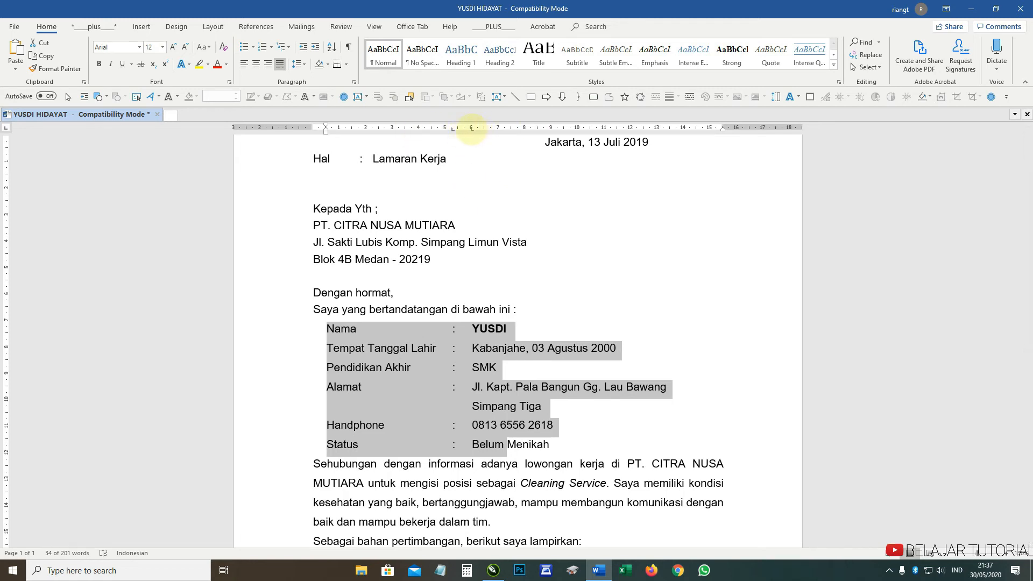
pyautogui.moveTo(471, 129)
pyautogui.mouseDown()
pyautogui.moveTo(496, 132)
pyautogui.moveTo(448, 134)
pyautogui.moveTo(491, 133)
pyautogui.moveTo(458, 133)
pyautogui.mouseUp()
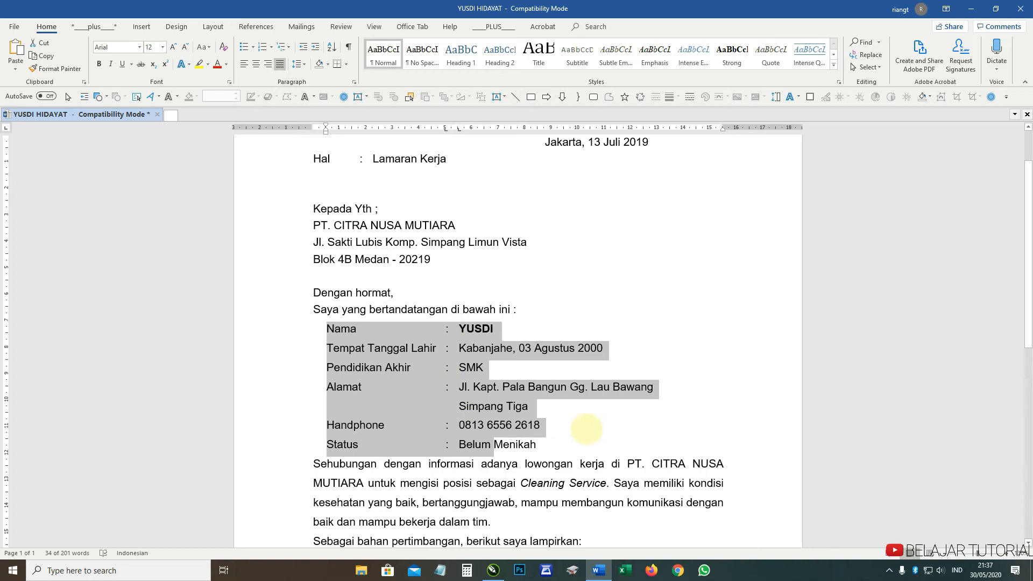
# Check the alignment of the colons and values in the identity lines against the rest of the letter
pyautogui.scroll(1, 520, 377)
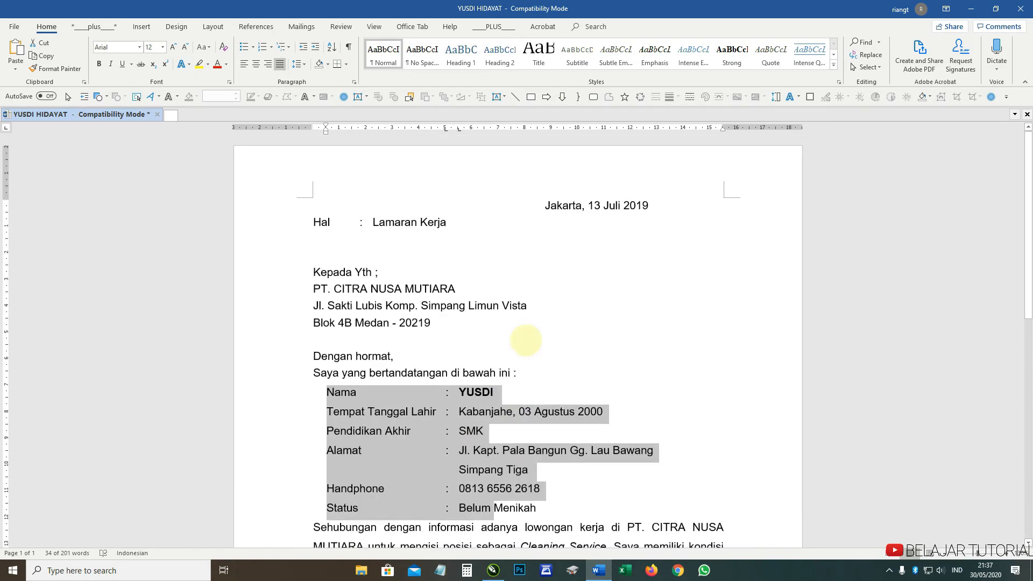
pyautogui.scroll(-4, 526, 342)
pyautogui.scroll(3, 536, 345)
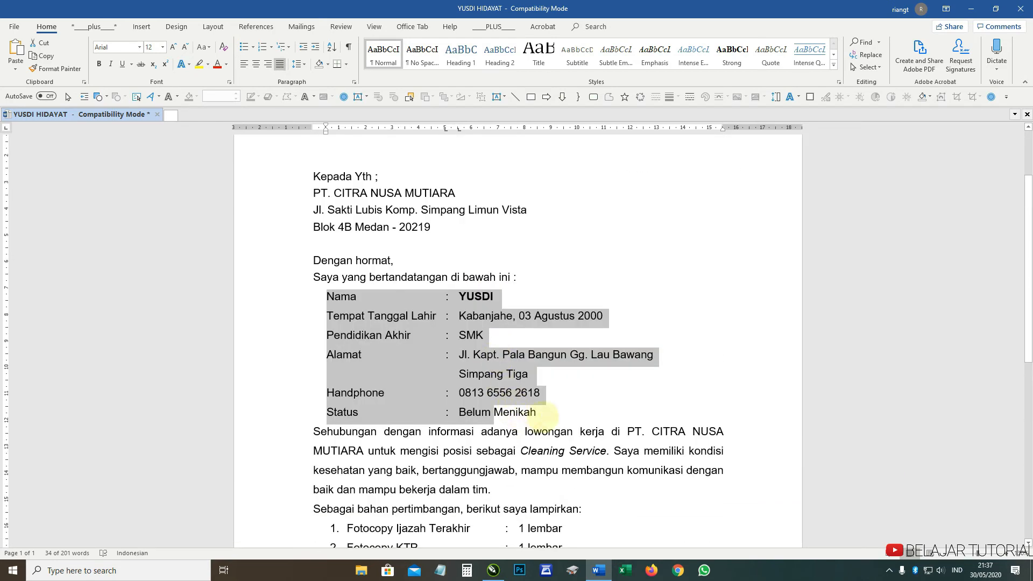
pyautogui.moveTo(326, 297); pyautogui.dragTo(506, 410)
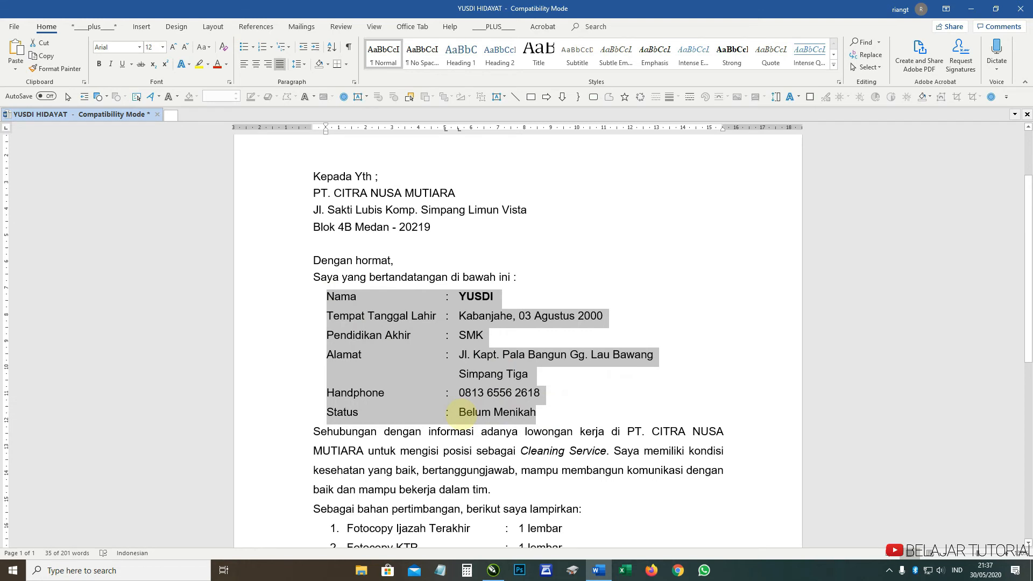
pyautogui.scroll(-2, 6, 323)
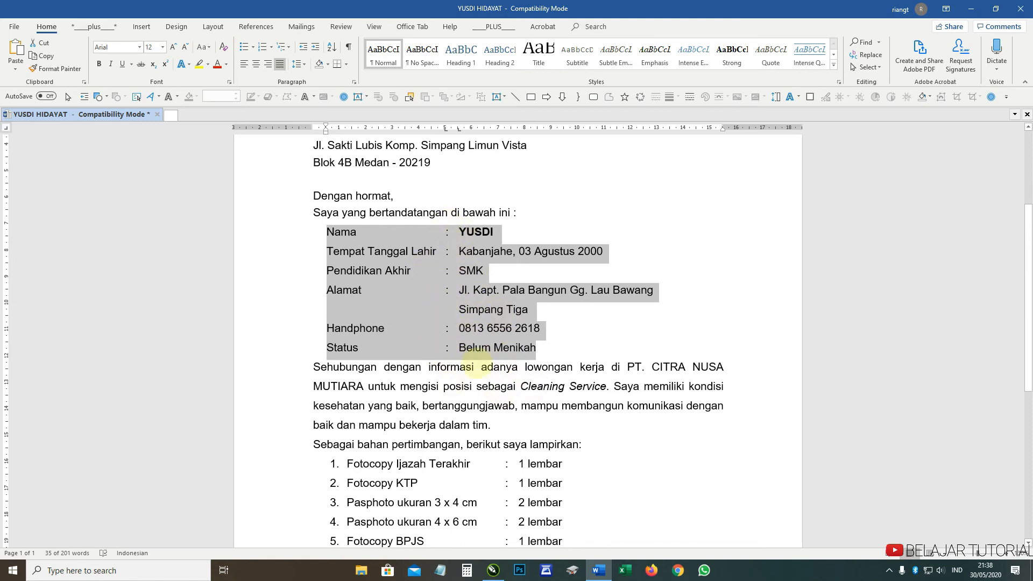
pyautogui.scroll(3, 495, 347)
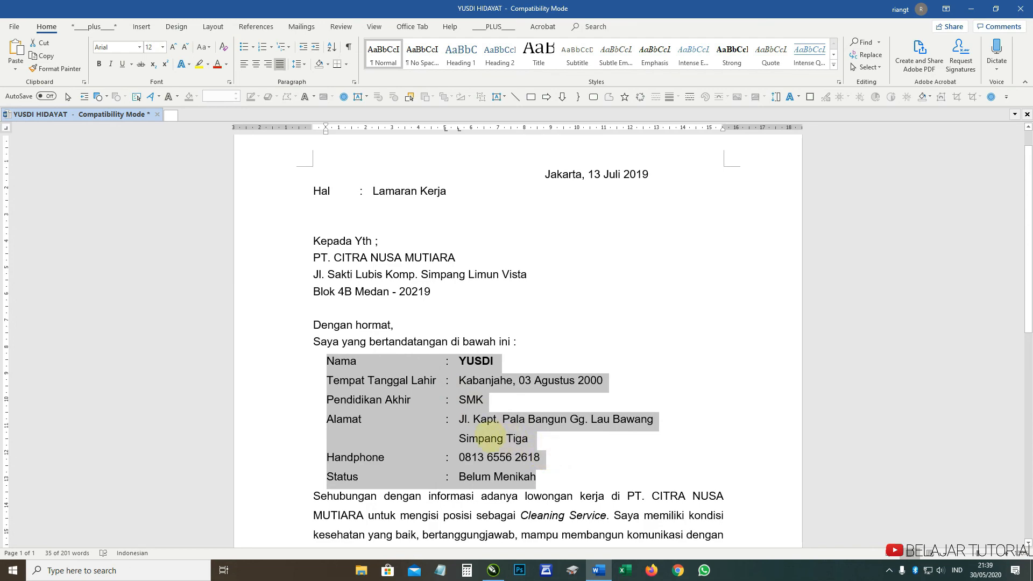
pyautogui.scroll(-2, 487, 437)
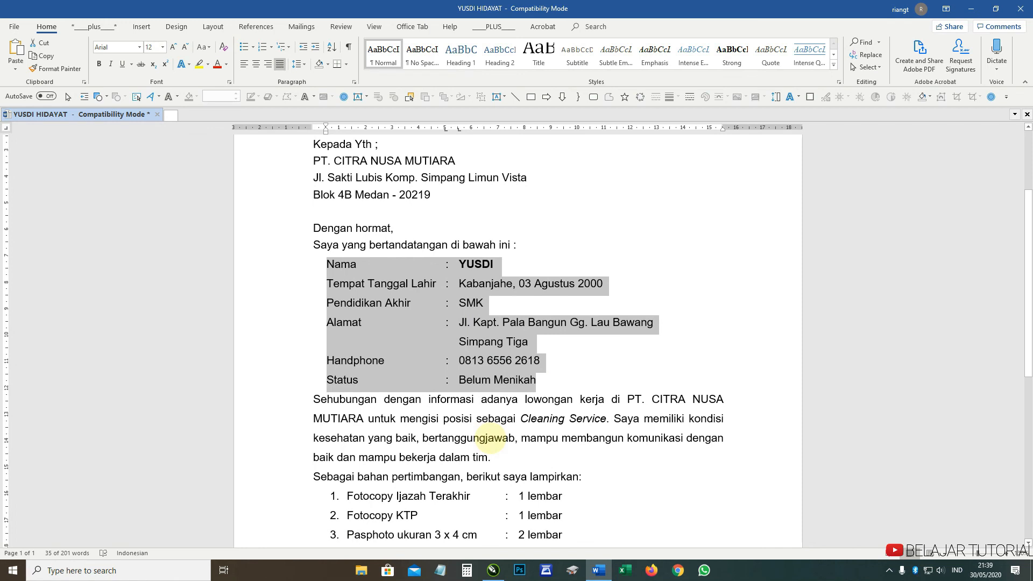
pyautogui.click(436, 264)
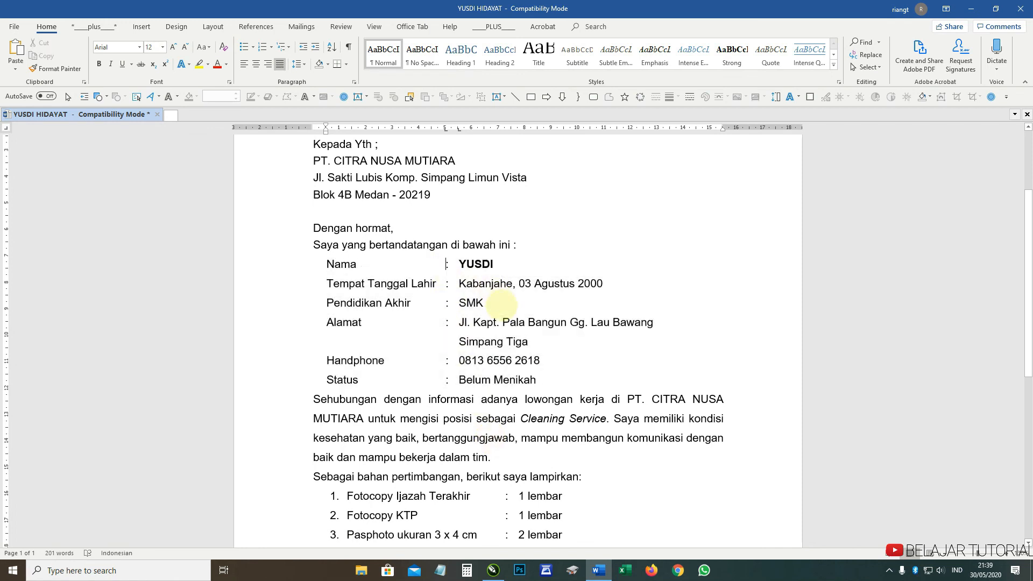